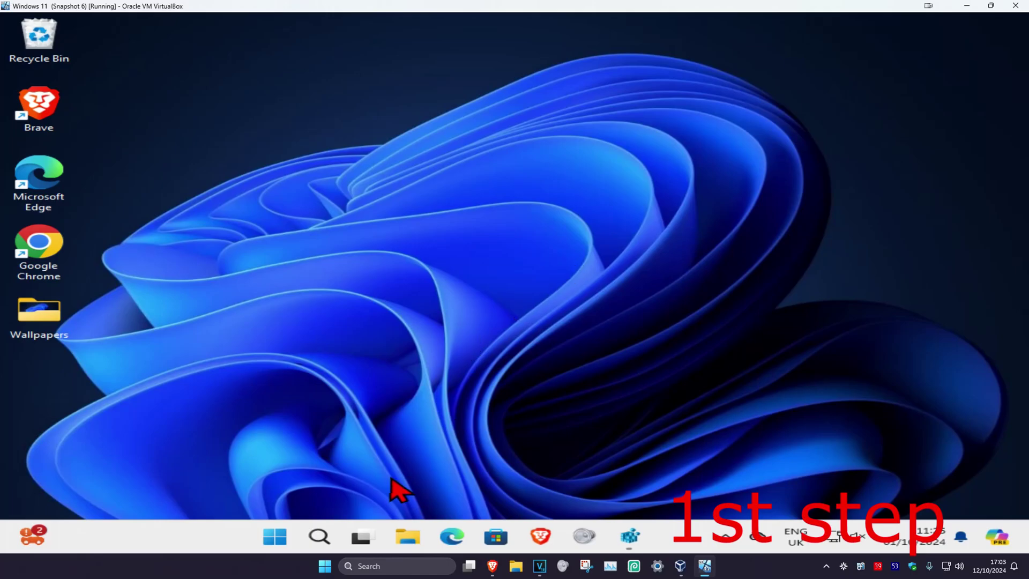
Step: Launch File Explorer from search and view This PC's drives, C: and D:
left_click(319, 536)
type("file explorer")
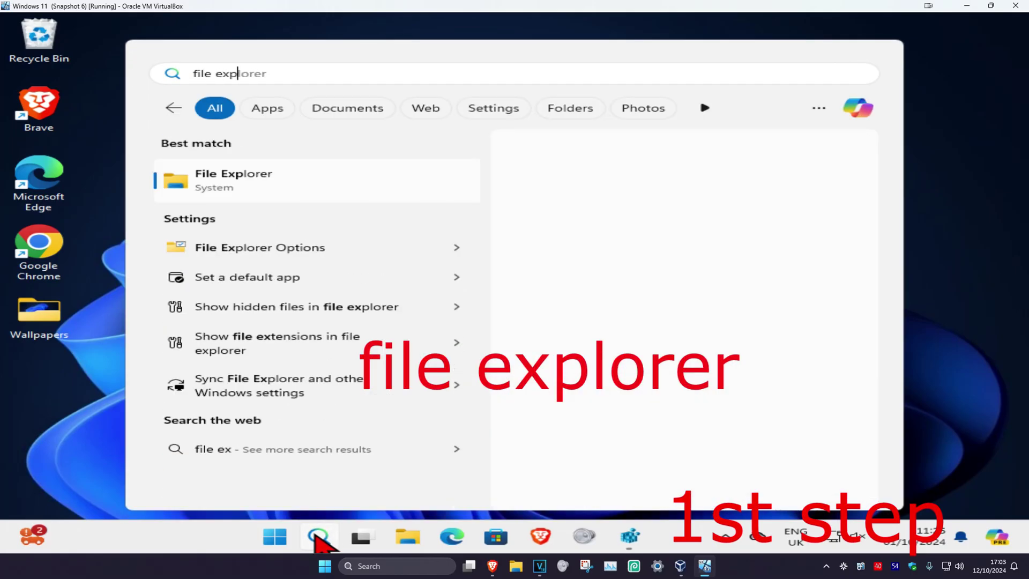
left_click(331, 187)
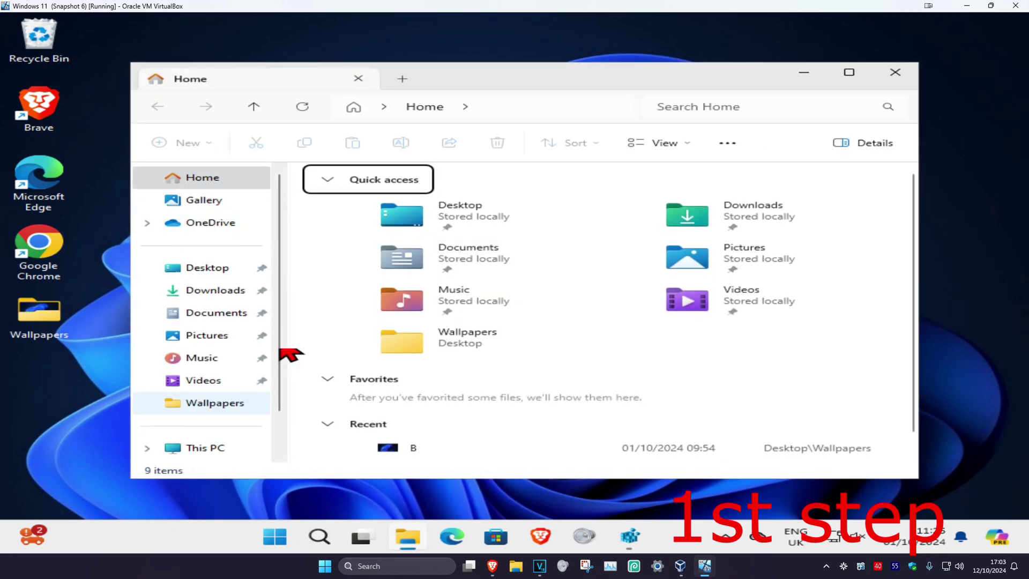
scroll(285, 354, "down", 2)
left_click(205, 397)
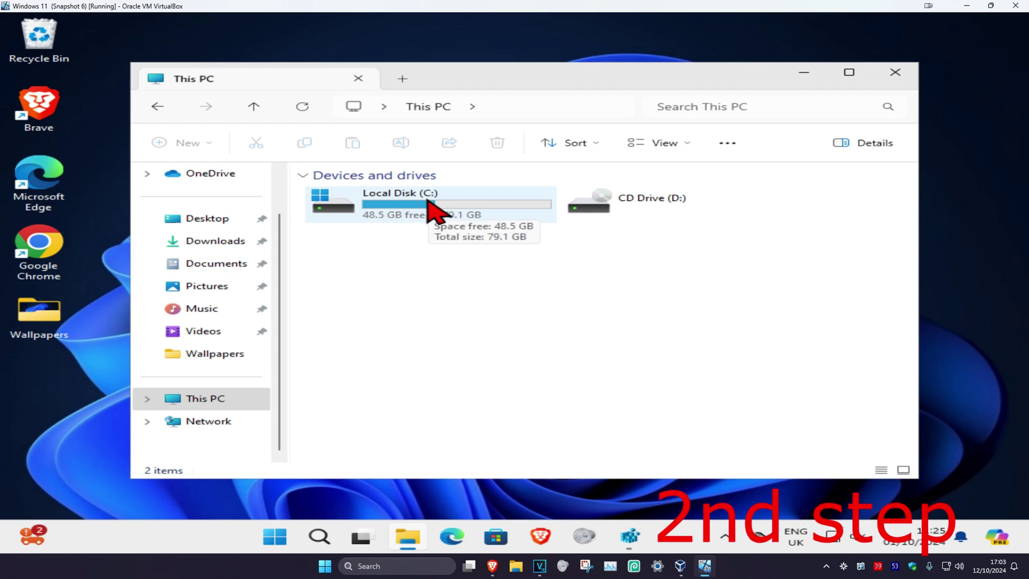
Step: Launch cmd as administrator from Windows Search, approving the UAC prompt
left_click(320, 537)
type("cmd")
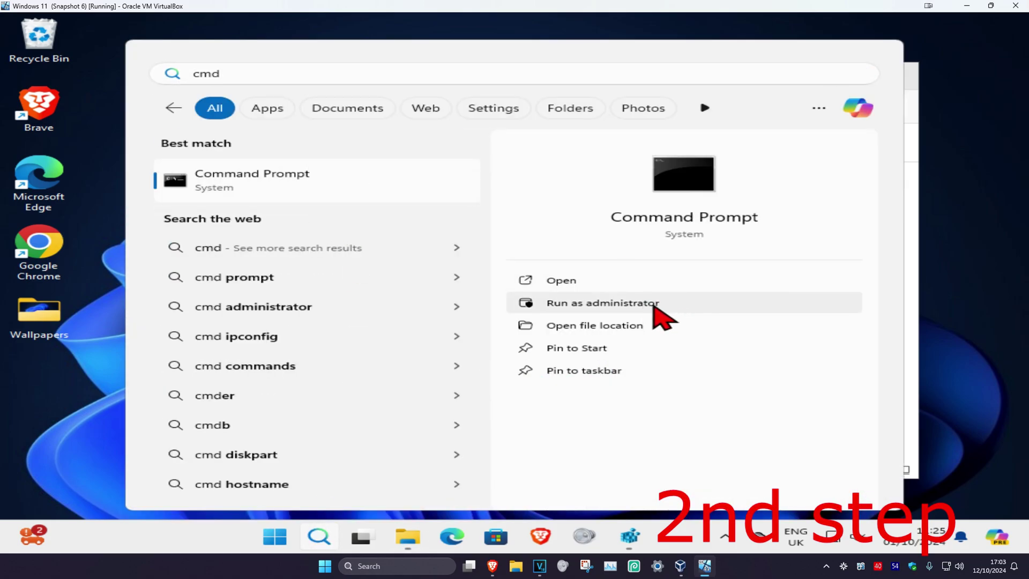
left_click(663, 312)
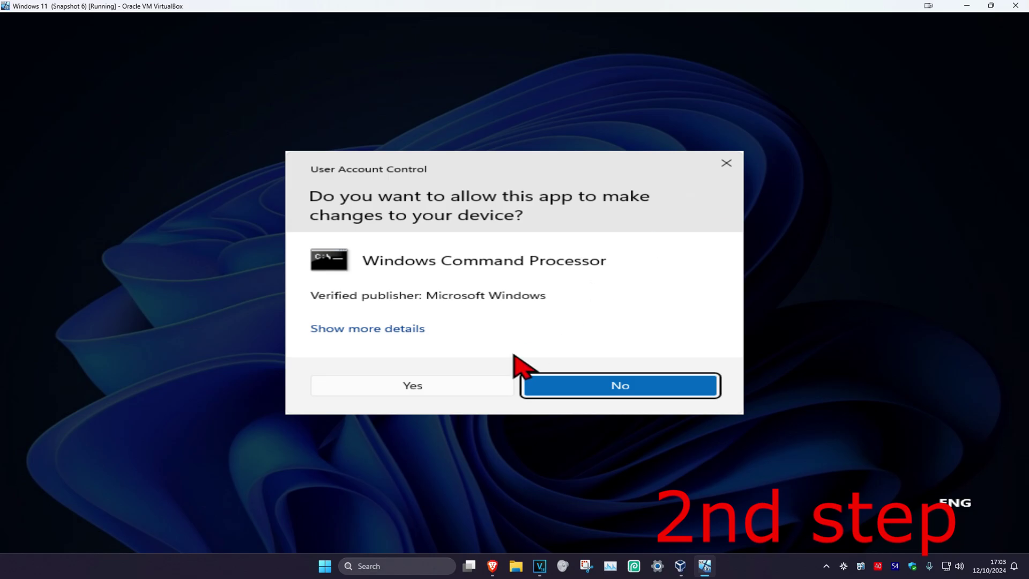
left_click(462, 385)
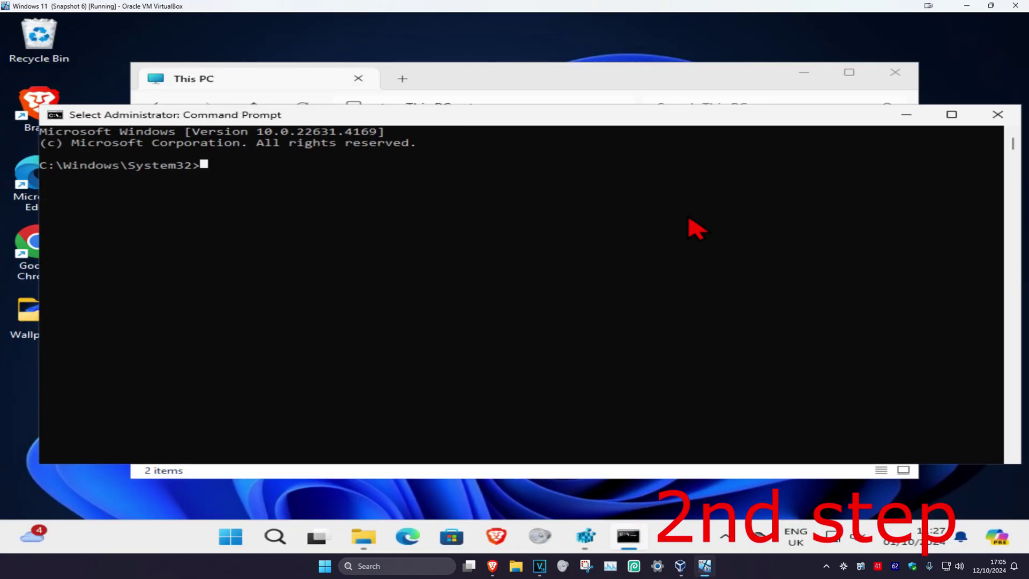
type("chkdsk /r c:")
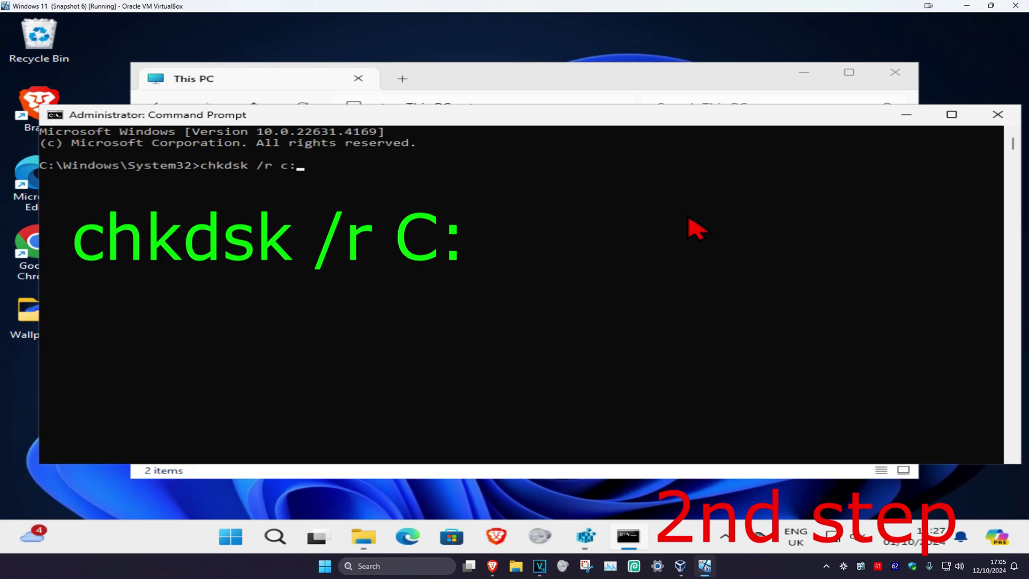
Step: Run chkdsk /r c: and answer Y to check the volume at next restart
key("Return")
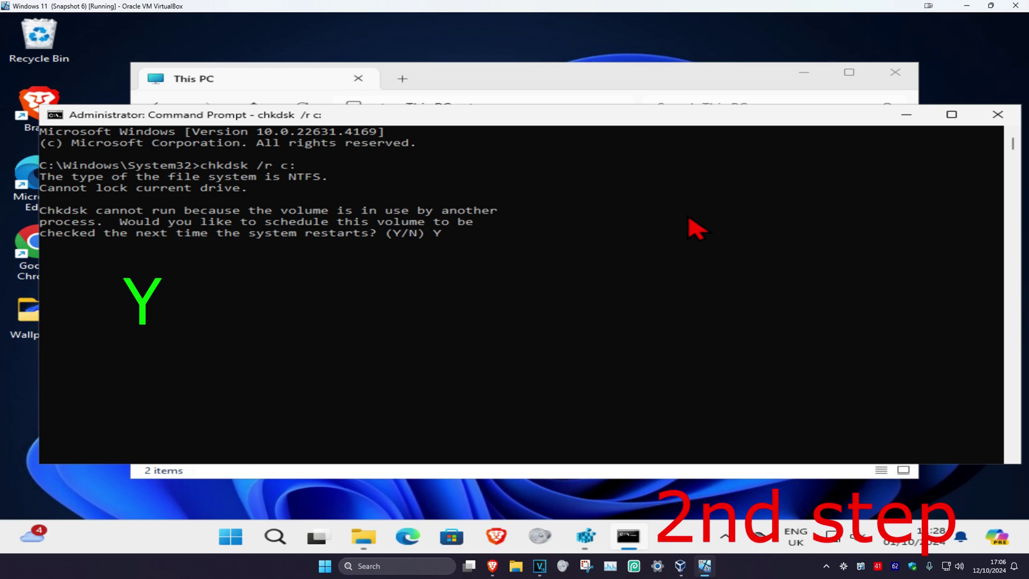
key("Return")
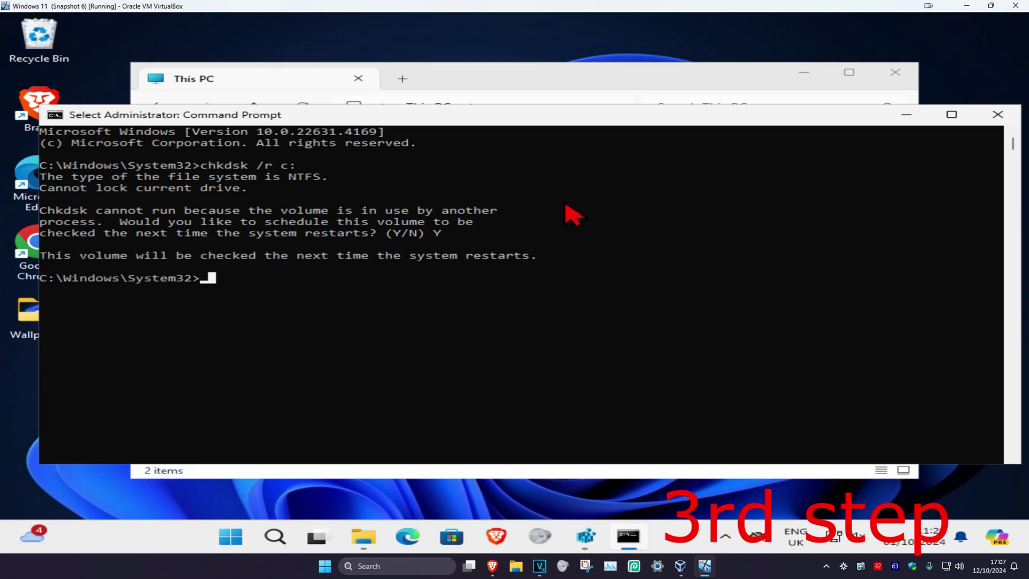
Step: Restart Windows from the Start menu's Power options
left_click(232, 535)
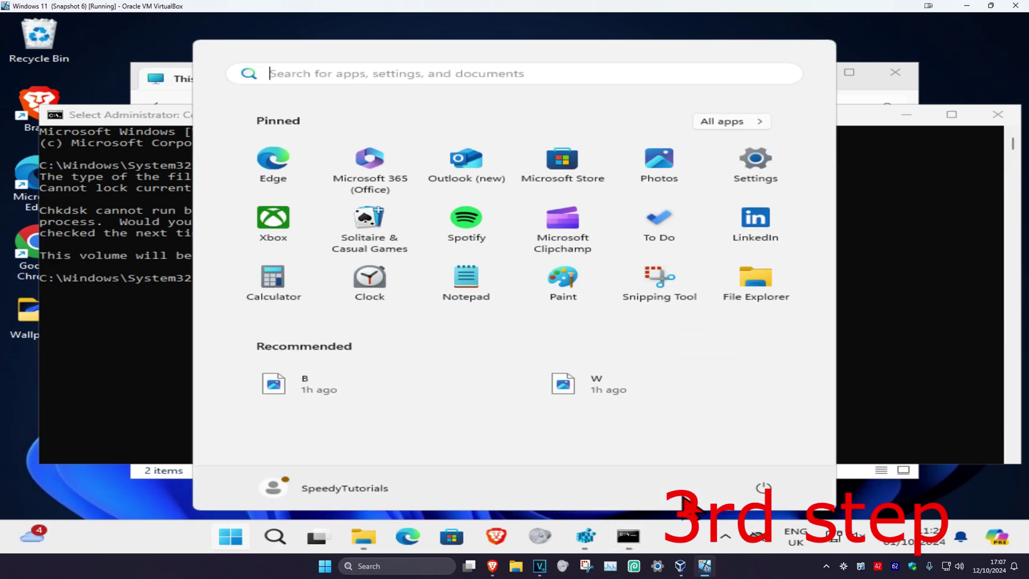
left_click(762, 488)
left_click(761, 469)
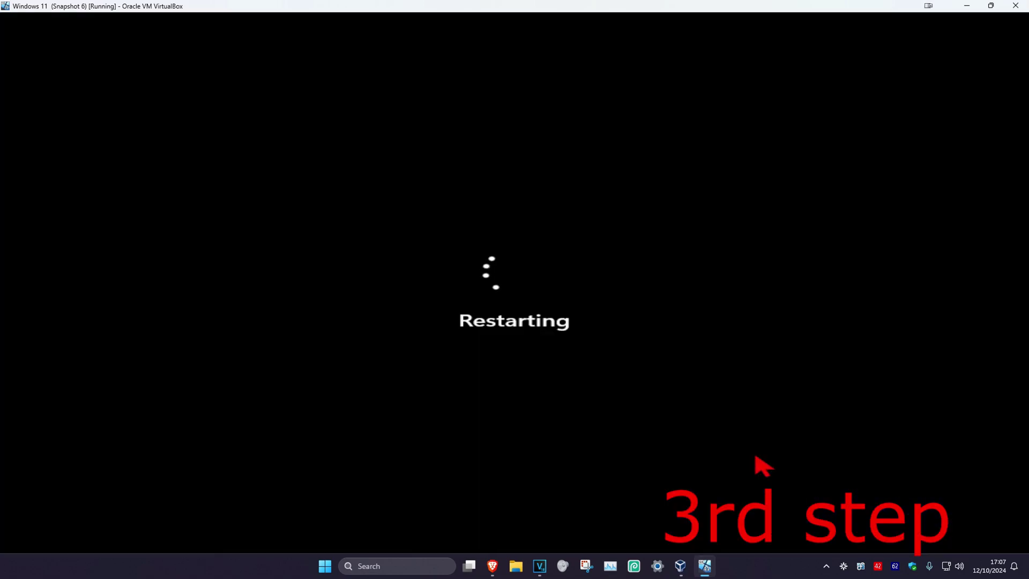